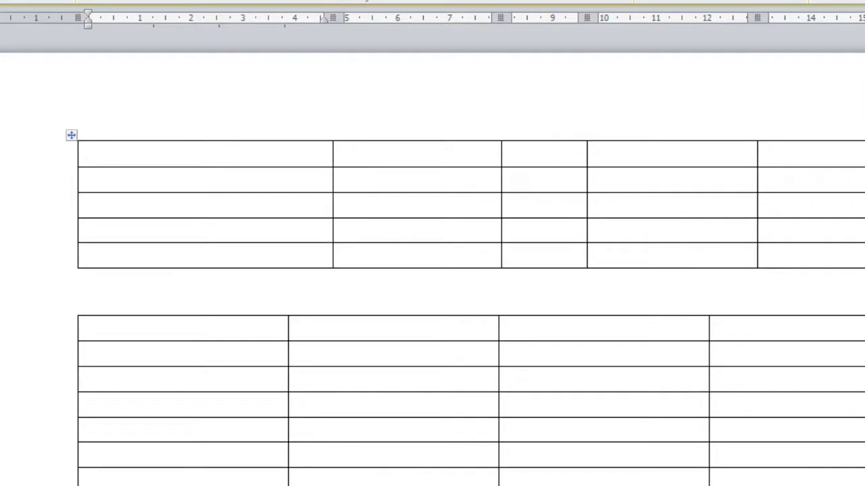
Step: Adjust the row heights in the first table, enlarging the second and third rows and reducing the third row again
drag(206, 192, 205, 270)
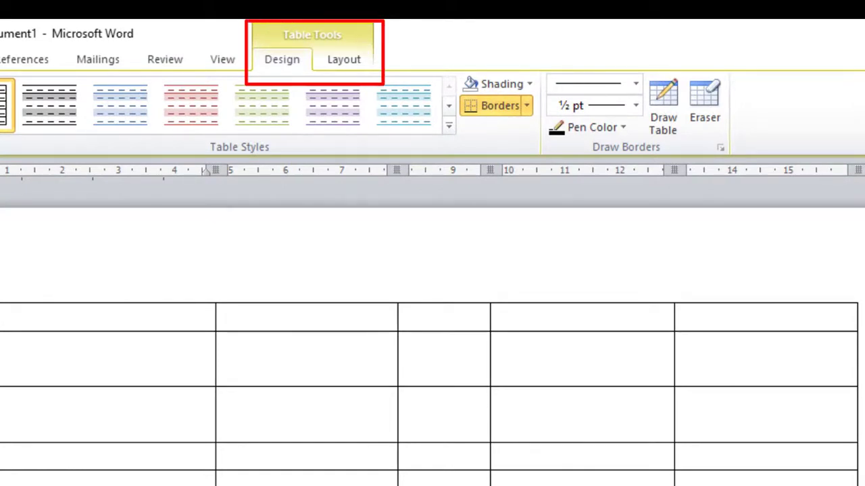
click(343, 60)
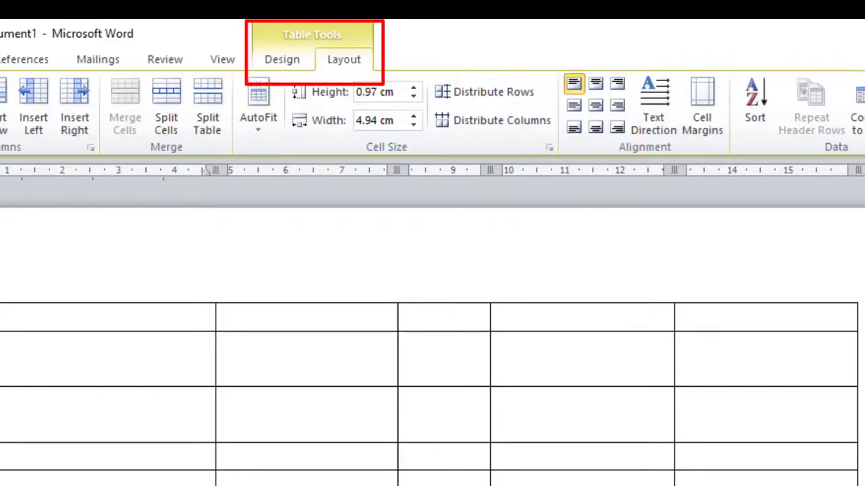
click(282, 60)
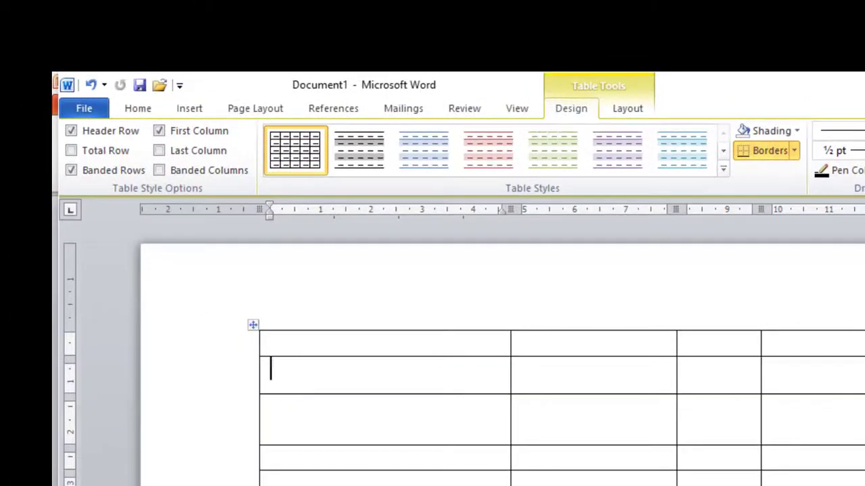
drag(385, 445, 385, 419)
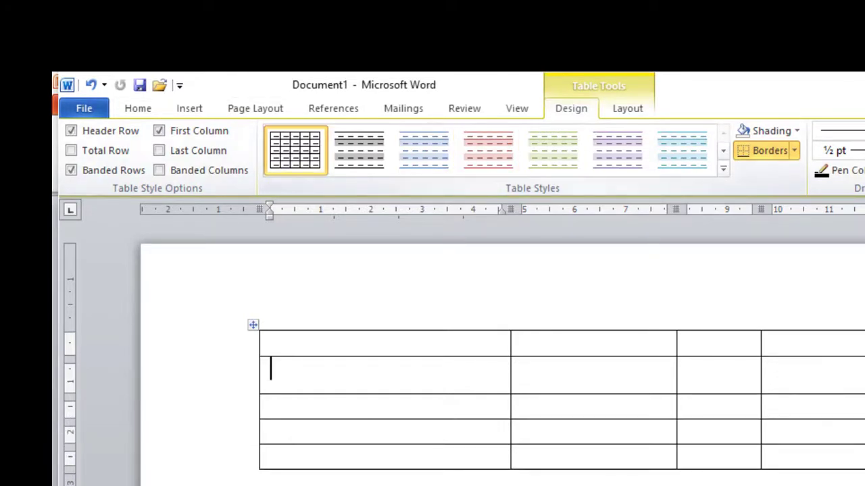
Step: Try several banded and coloured-header table styles on the first table, and restore the plain black grid style
click(359, 151)
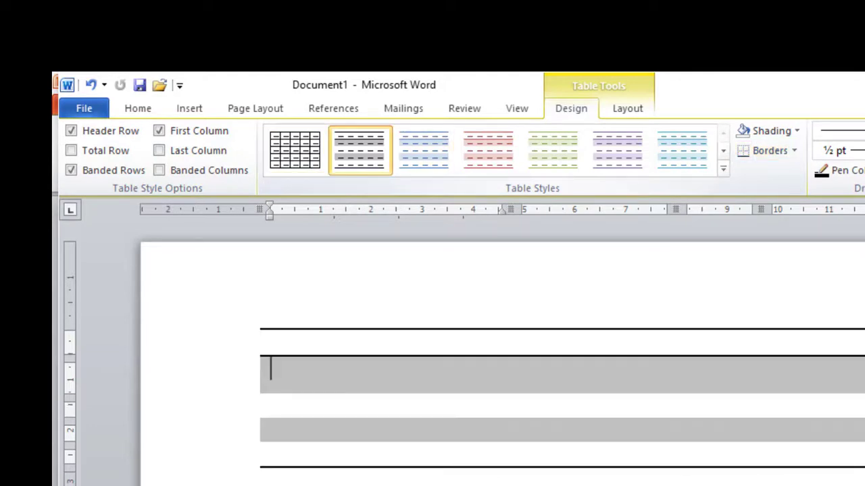
click(423, 150)
click(452, 92)
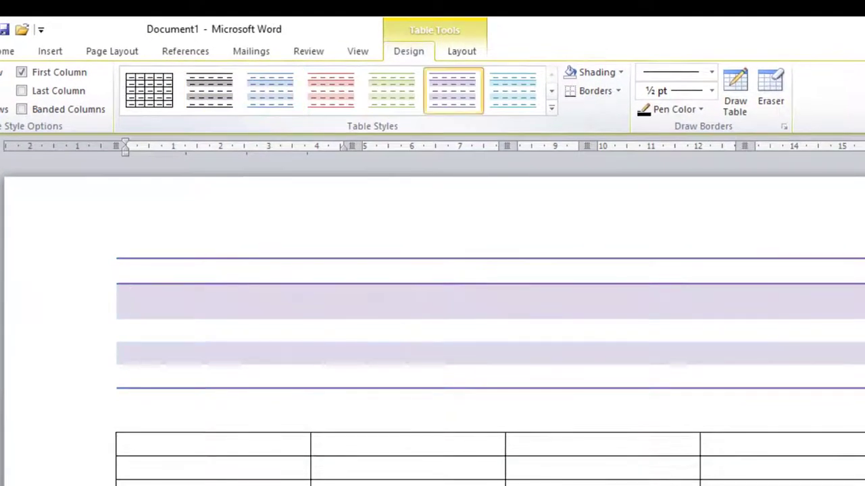
click(513, 92)
click(552, 91)
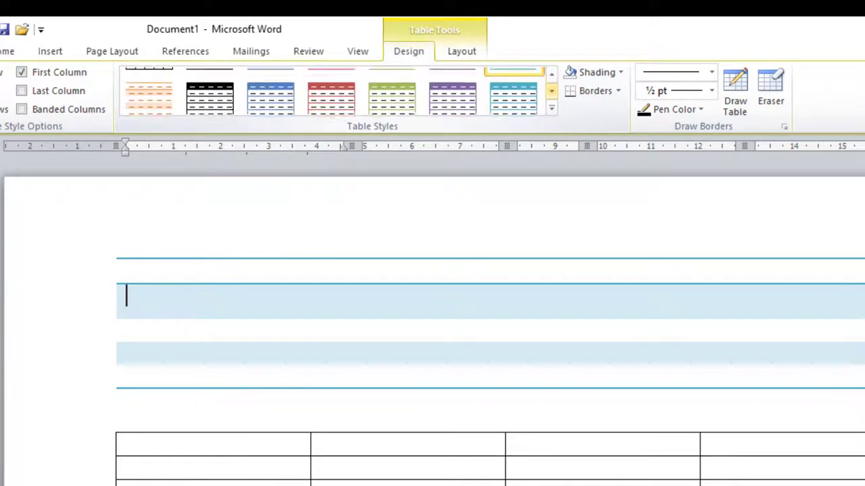
click(514, 91)
click(452, 91)
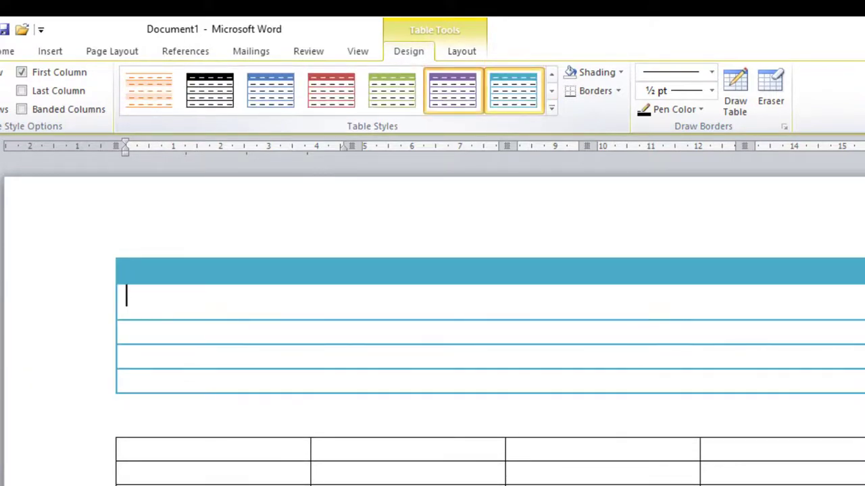
click(393, 92)
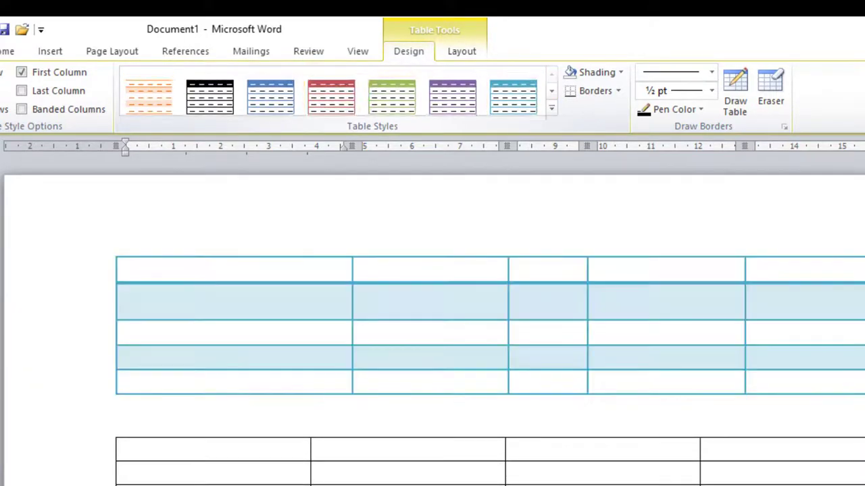
click(551, 75)
click(149, 90)
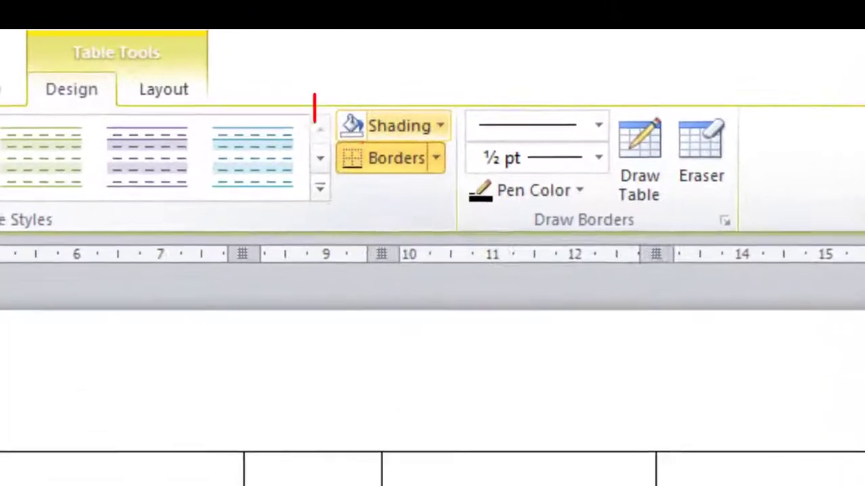
Step: Examine the table's shading colours, border options, line styles, pen colours and the Eraser tool
click(438, 127)
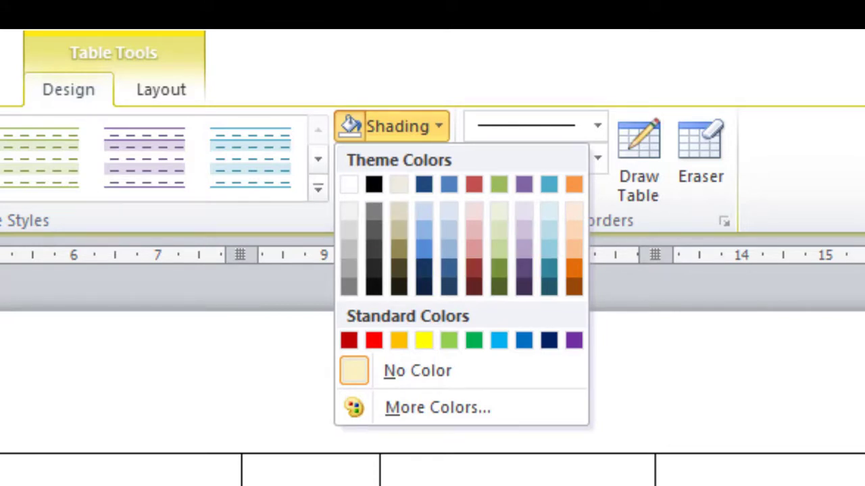
click(438, 126)
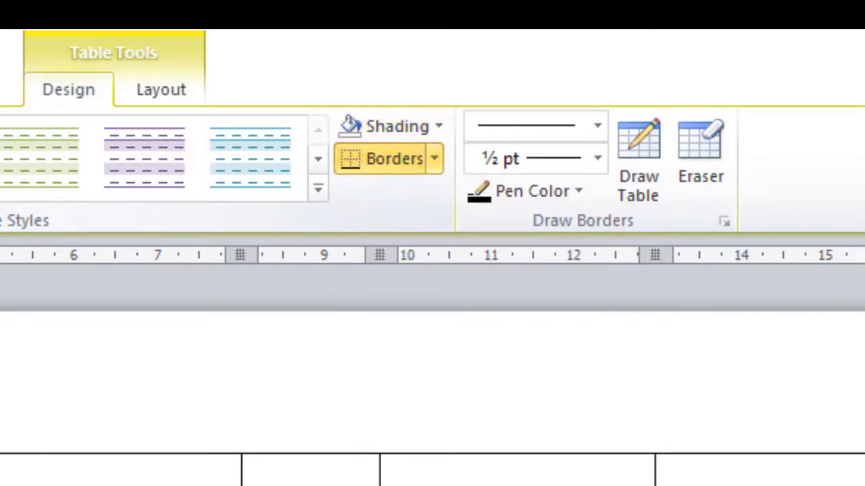
click(434, 158)
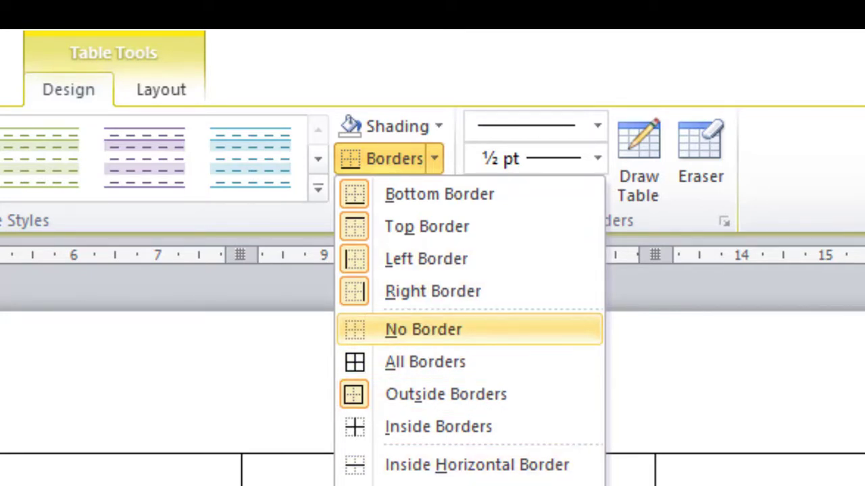
click(598, 126)
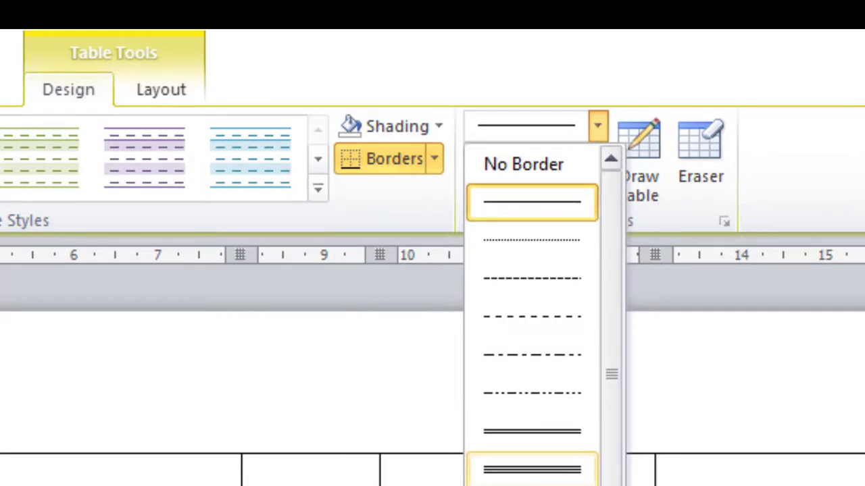
scroll(543, 315, down, 3)
scroll(544, 315, down, 3)
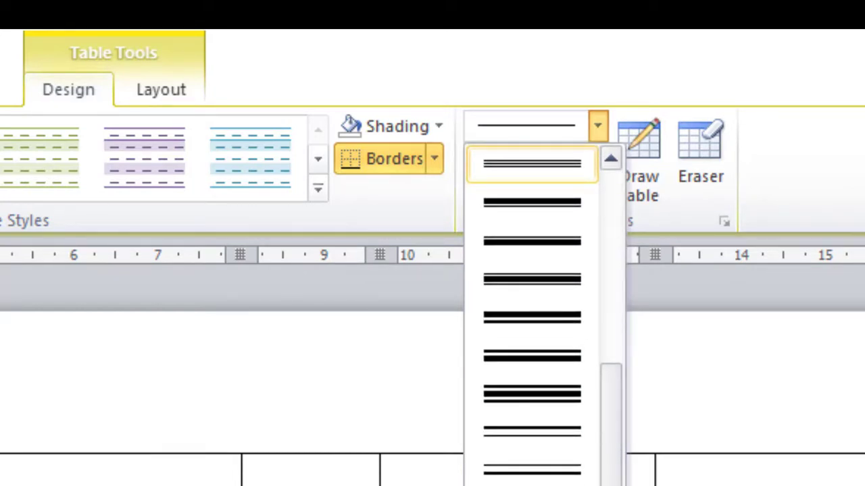
key(Escape)
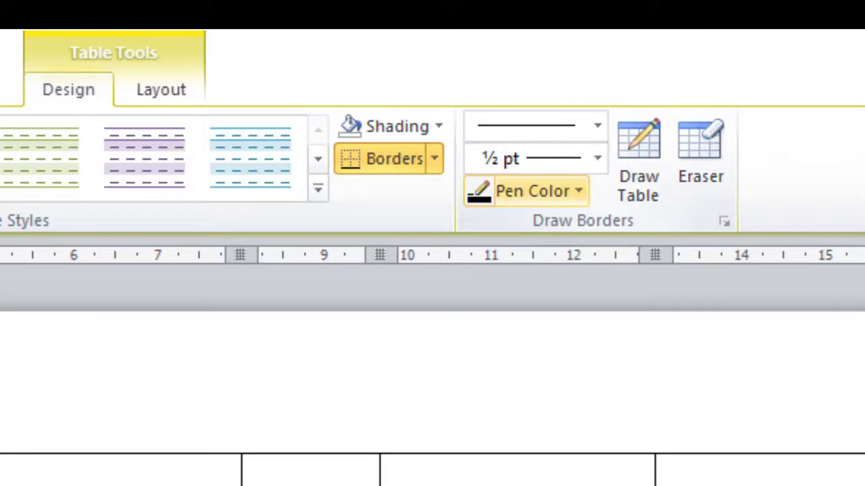
click(534, 191)
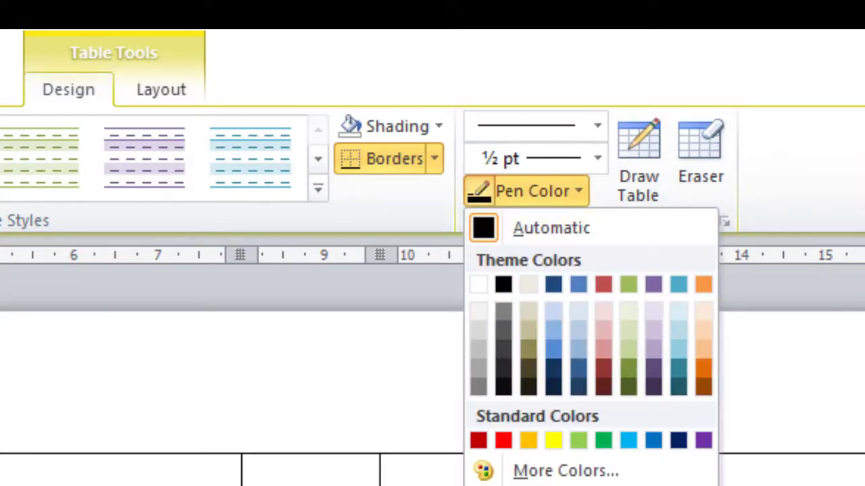
click(701, 159)
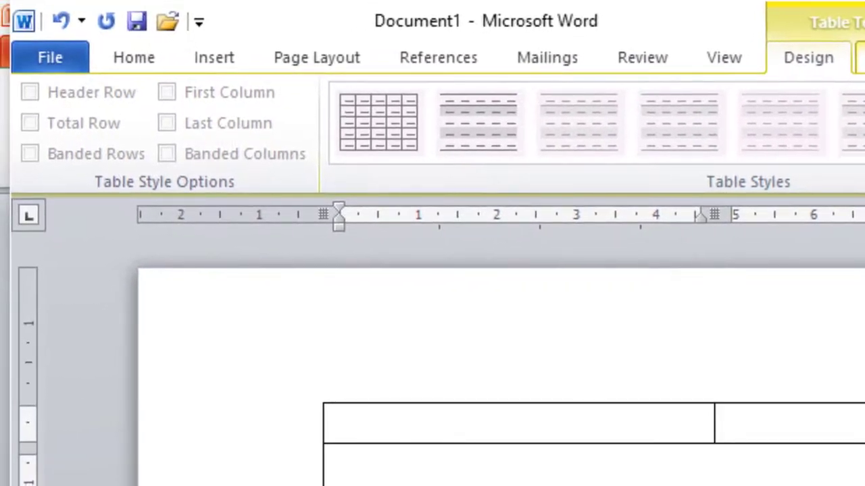
Step: Delete the entire first table and the blank line left above the remaining table
click(861, 58)
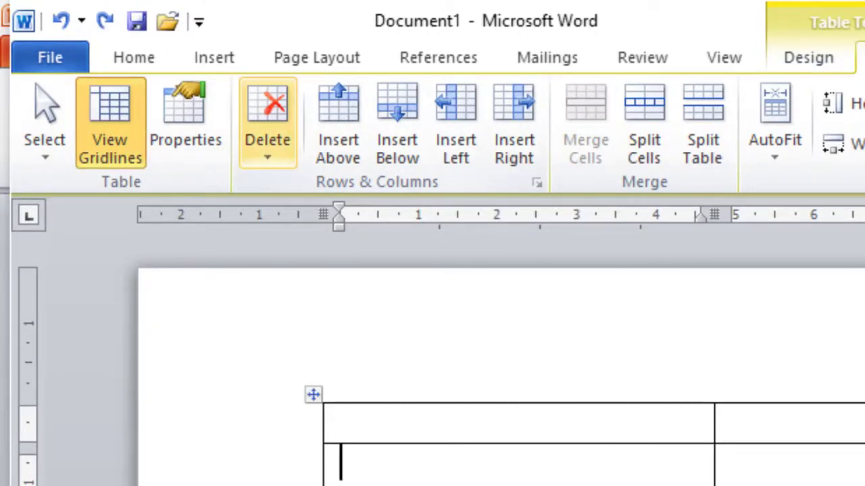
click(268, 129)
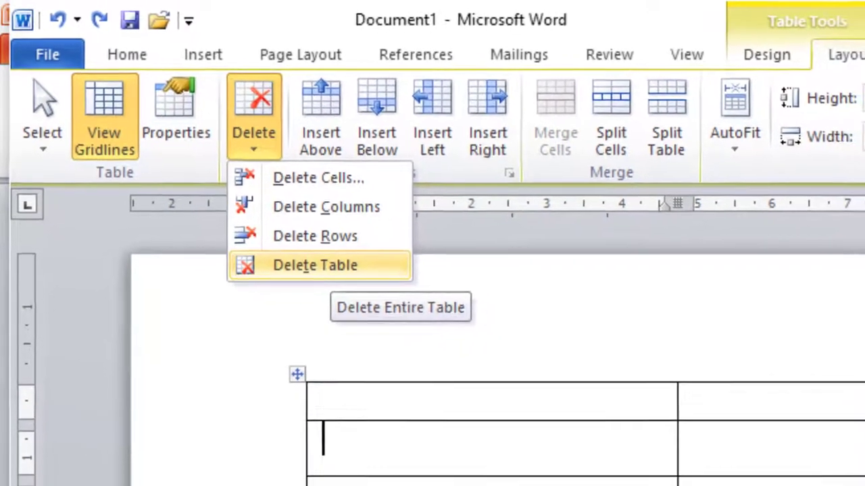
click(327, 265)
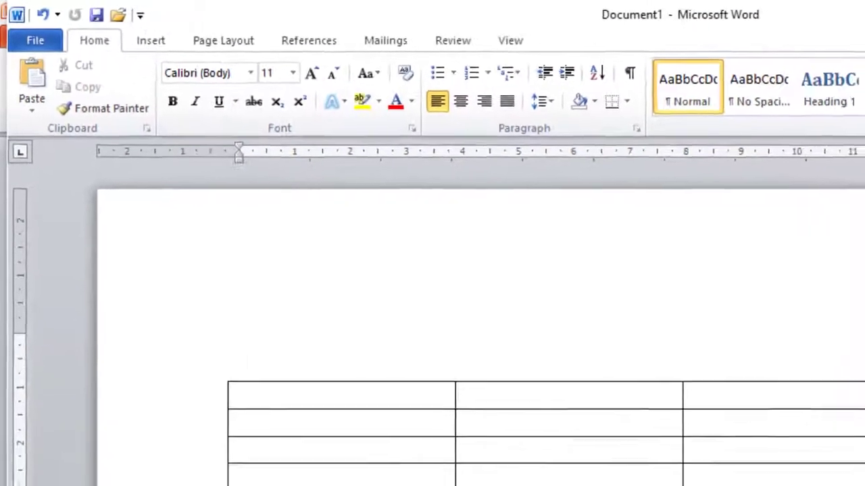
key(Delete)
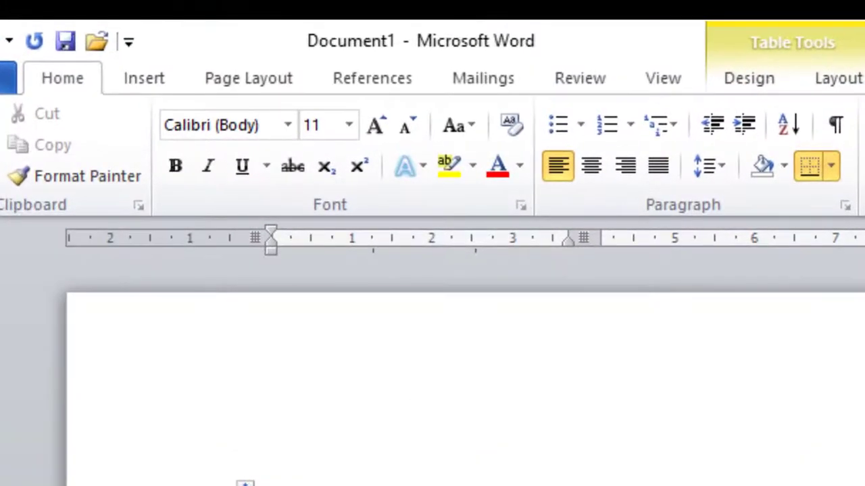
Step: Insert one column to the left of the table's second column and one to the right of the new second column
click(838, 78)
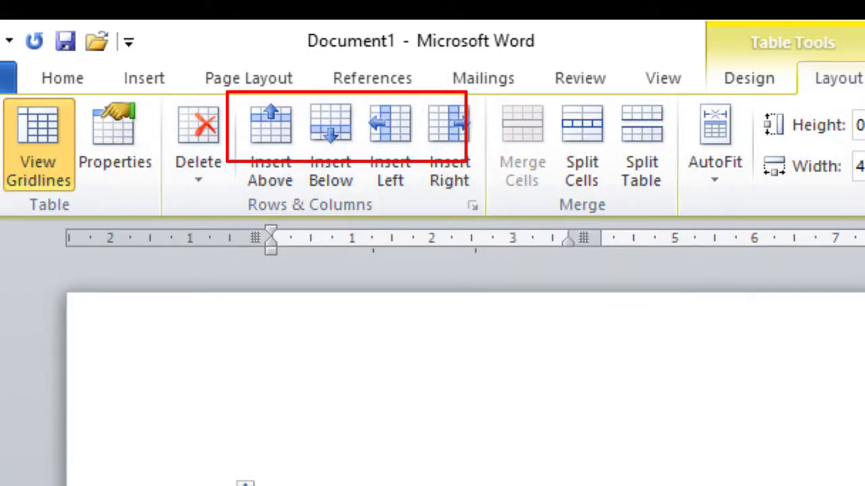
click(648, 485)
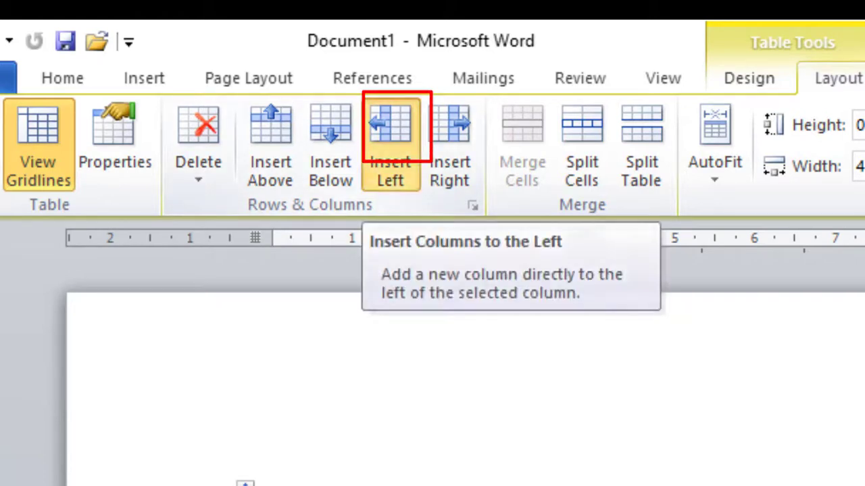
click(390, 145)
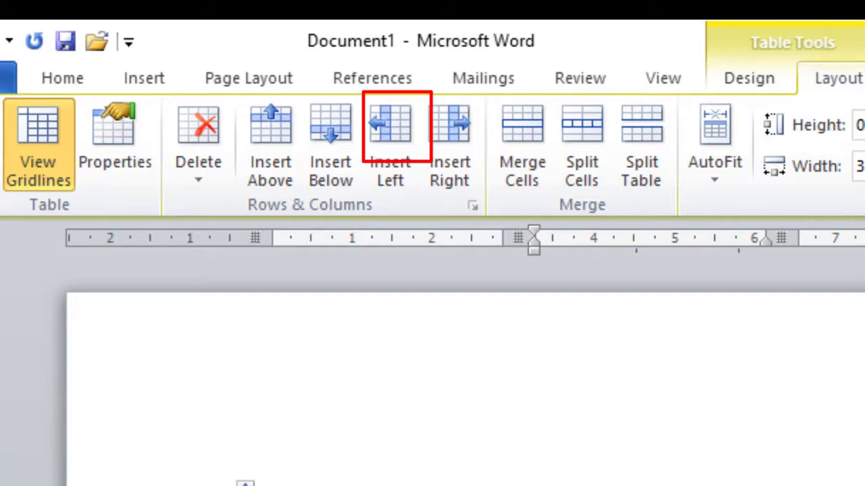
click(608, 485)
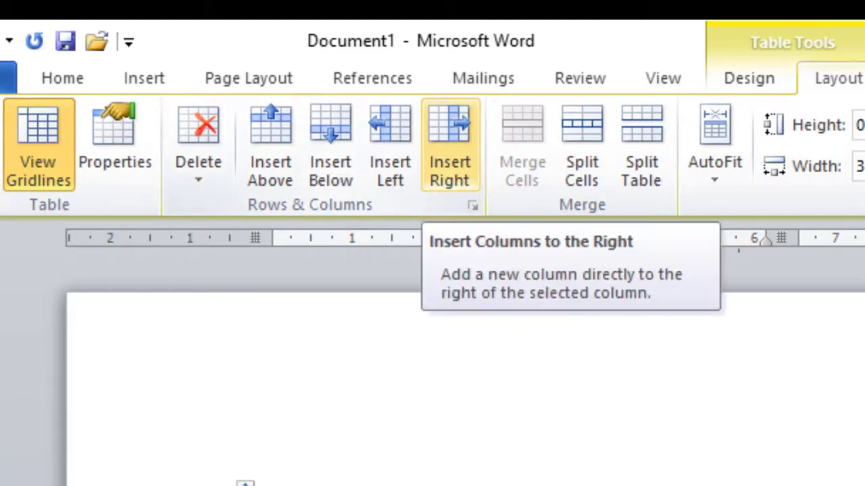
click(450, 141)
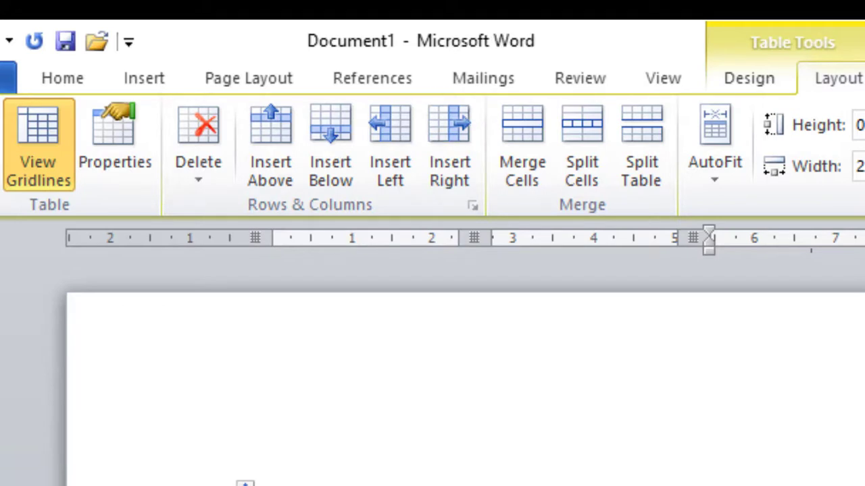
Step: Insert a row above the row of a chosen second-column cell, and another row below the new one
click(574, 483)
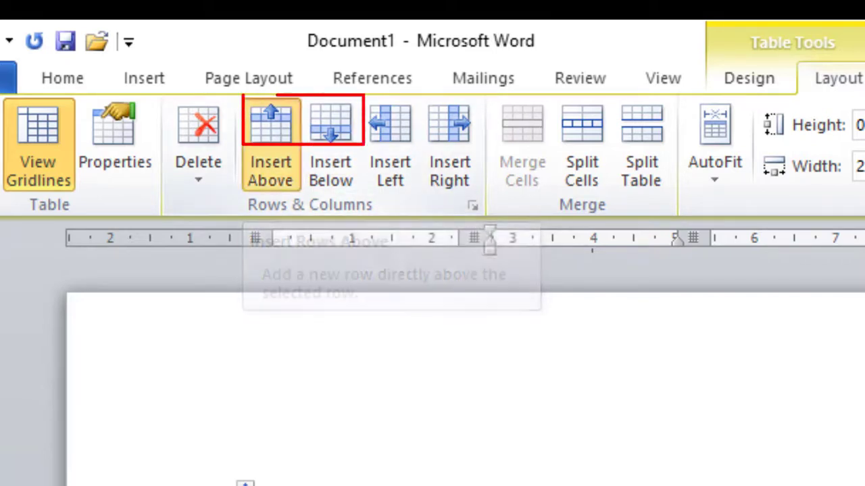
click(271, 145)
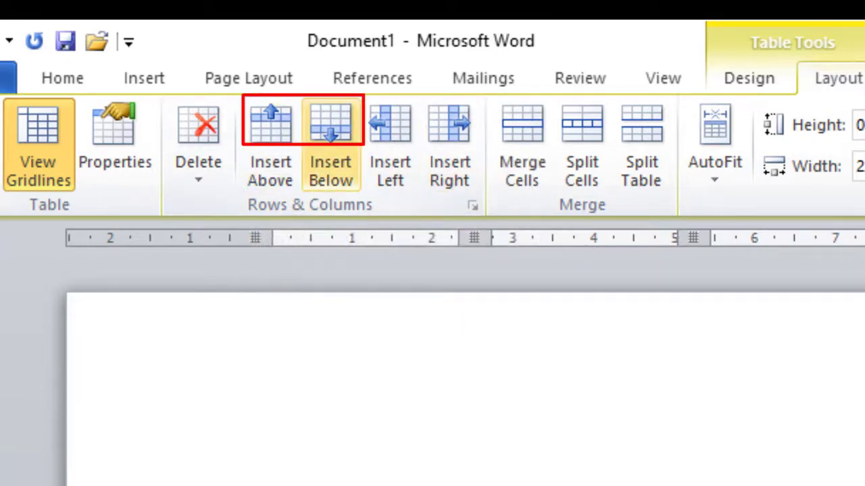
click(331, 145)
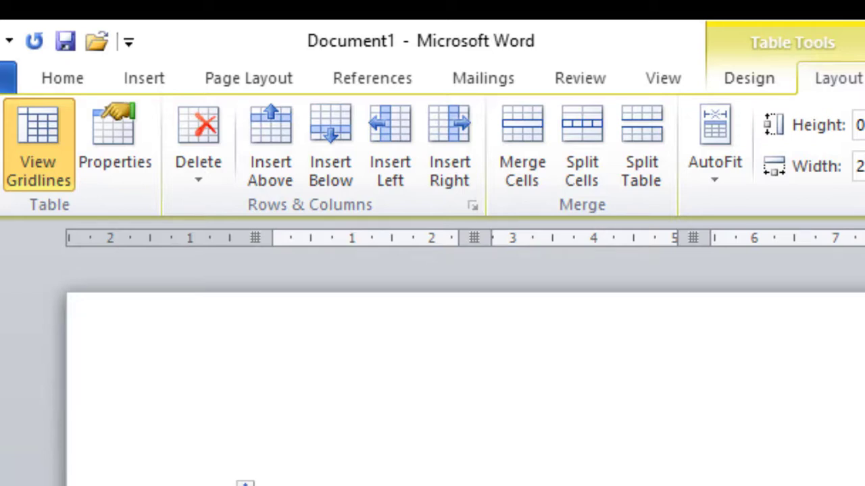
click(585, 485)
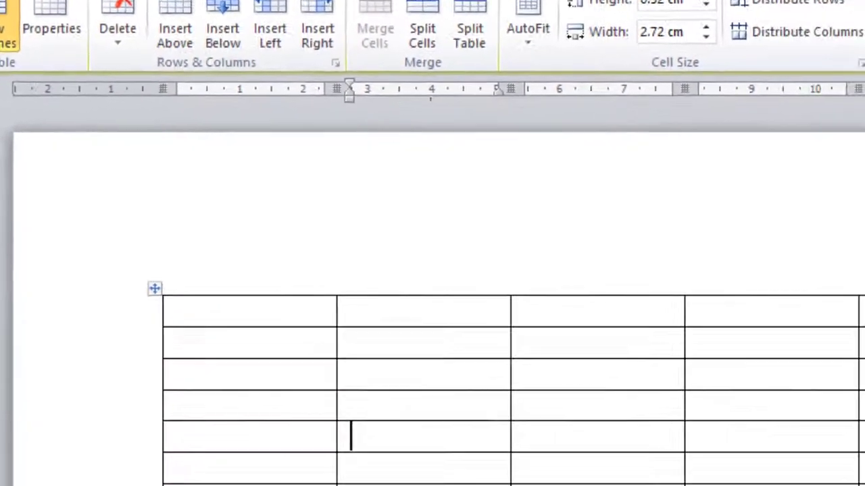
Step: Merge the first four cells of the third row, and merge the fifth-column cells from rows four to eight
drag(216, 375, 763, 375)
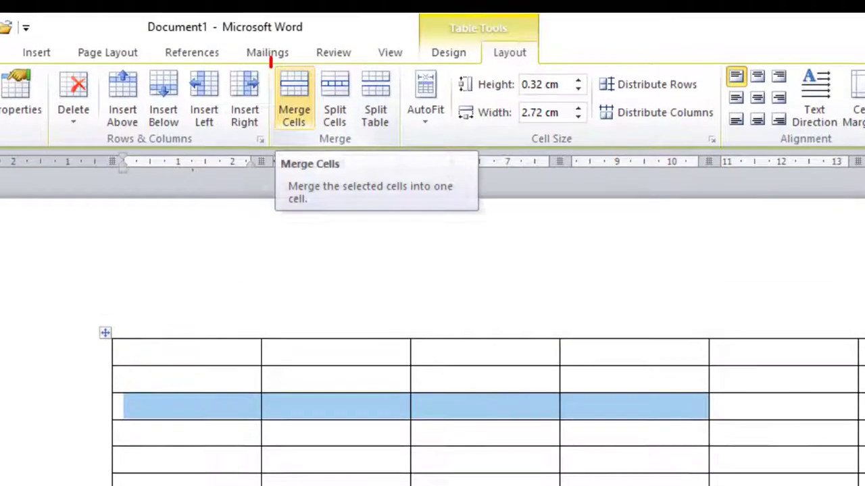
click(294, 98)
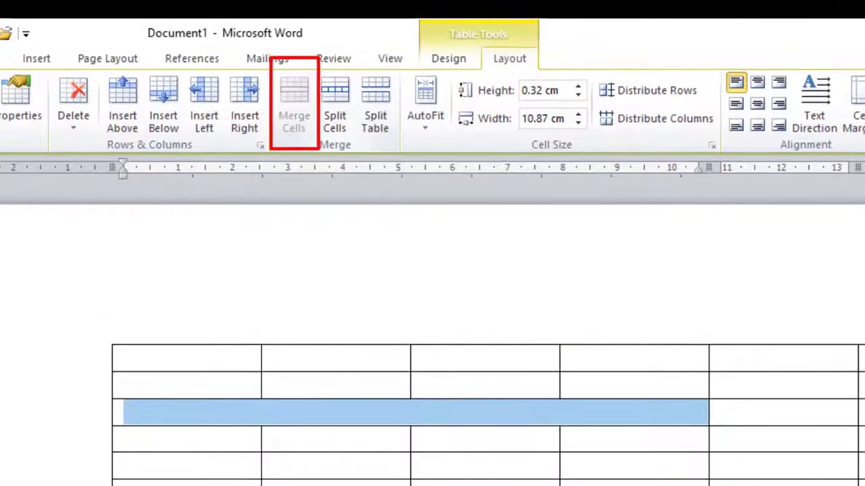
click(273, 464)
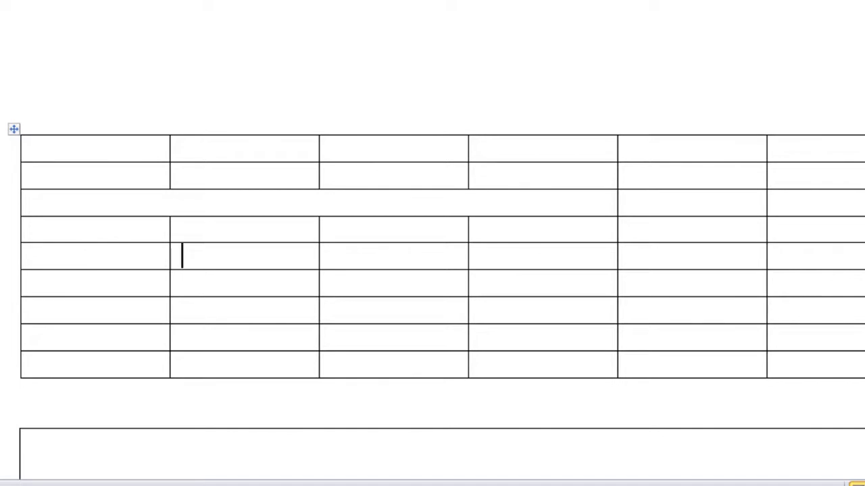
drag(692, 230, 691, 338)
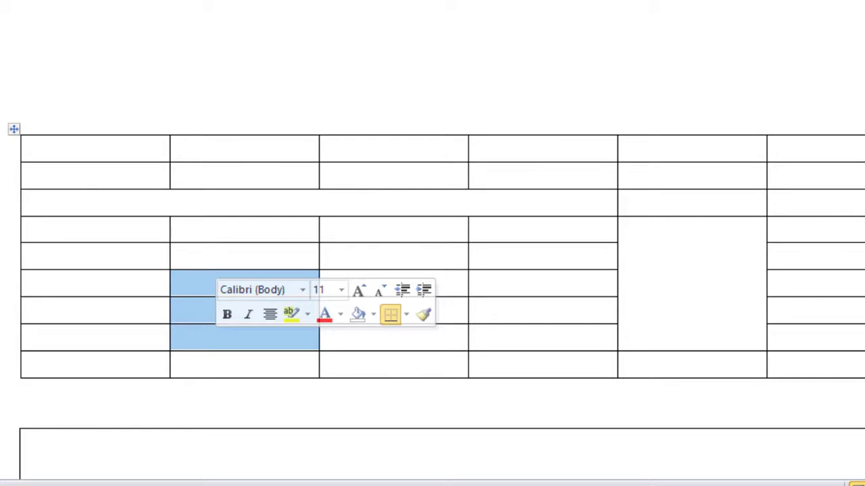
Step: Merge the second-column cells from rows six to eight, and merge the third- and fourth-column cells from rows five to seven
right_click(198, 316)
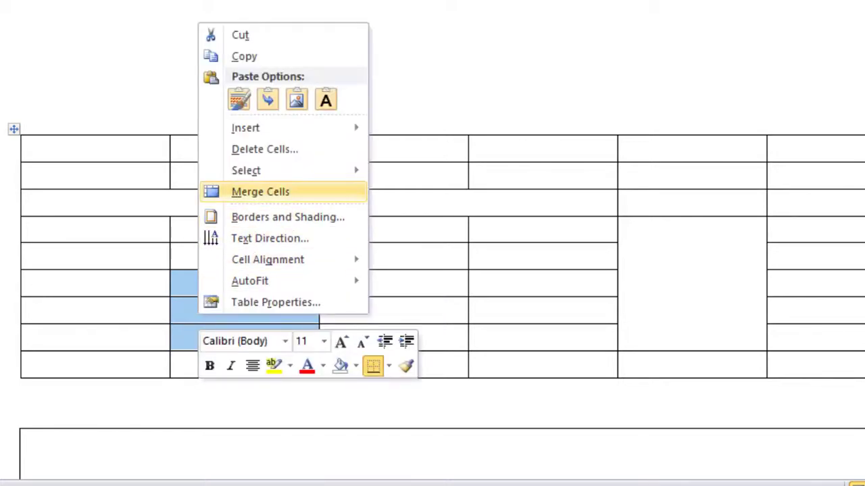
click(260, 192)
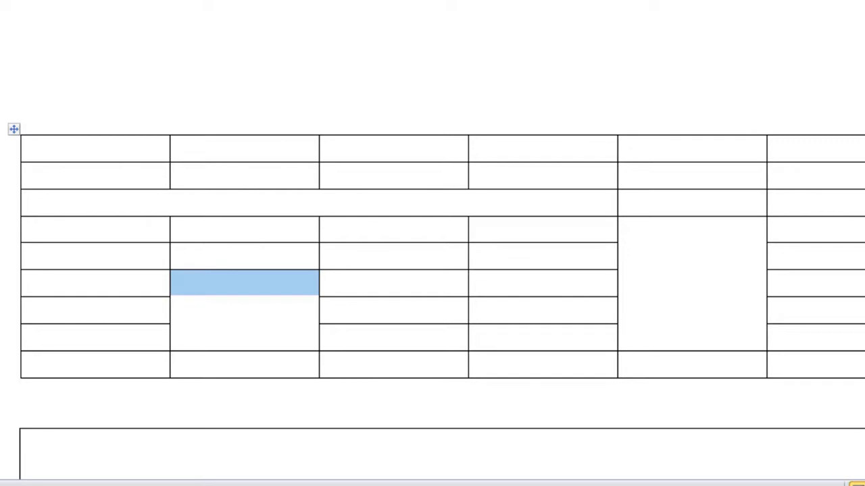
drag(332, 255, 527, 309)
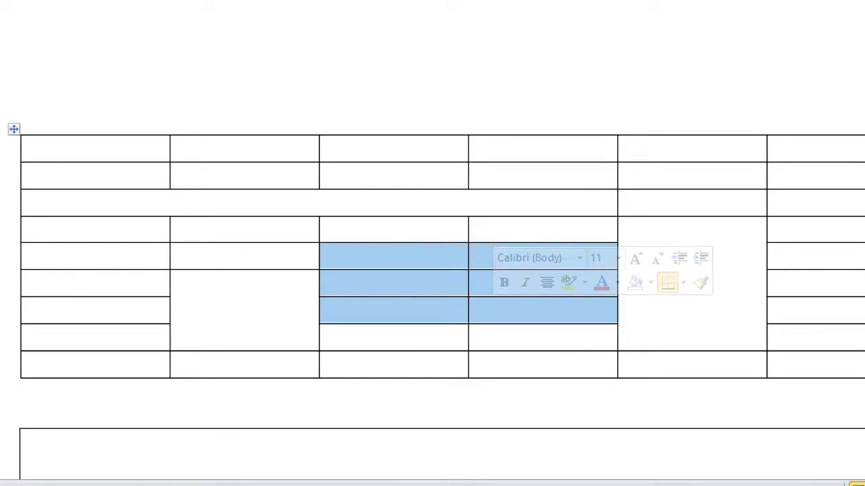
right_click(434, 287)
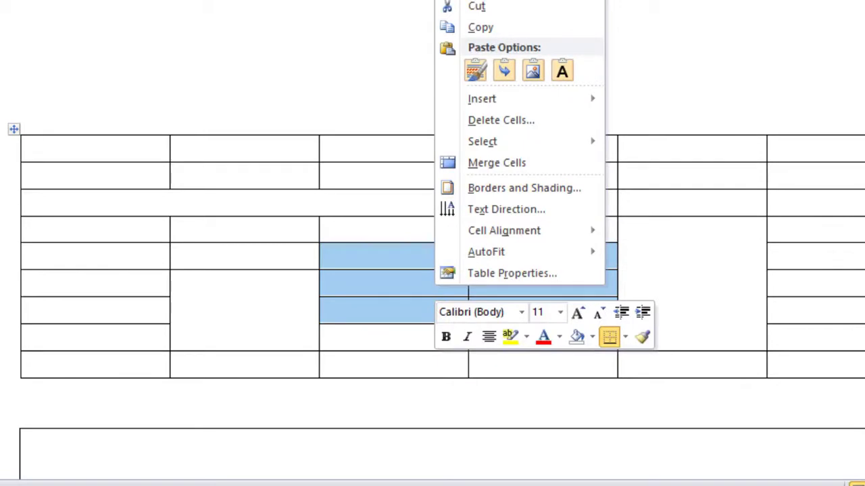
click(496, 163)
Step: Undo all the cell merges made in the table, back to and including the merge in the third row
key(ctrl+z)
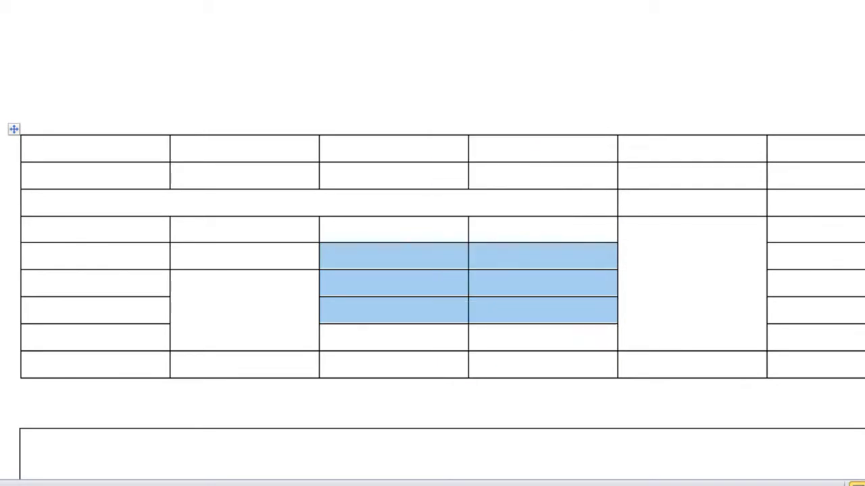
key(ctrl+z)
key(ctrl+z)
key(ctrl+z)
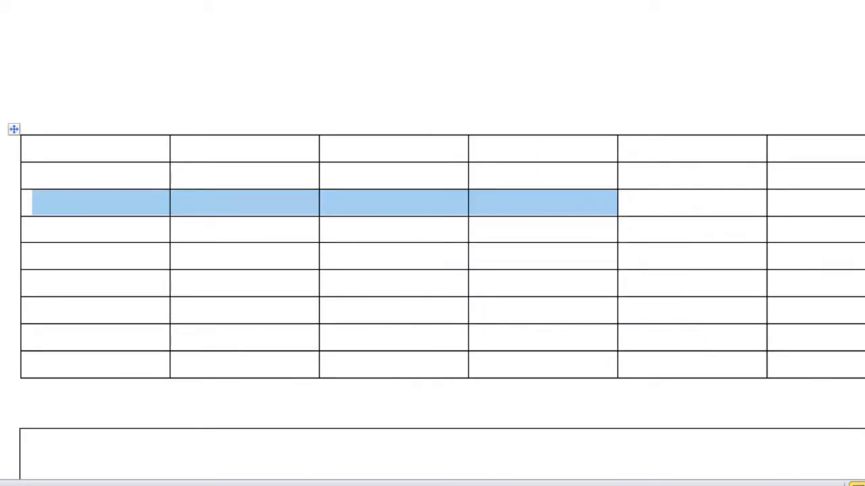
Step: Split the fourth-column cell in the table's fifth row into 2 columns and 1 row
click(332, 256)
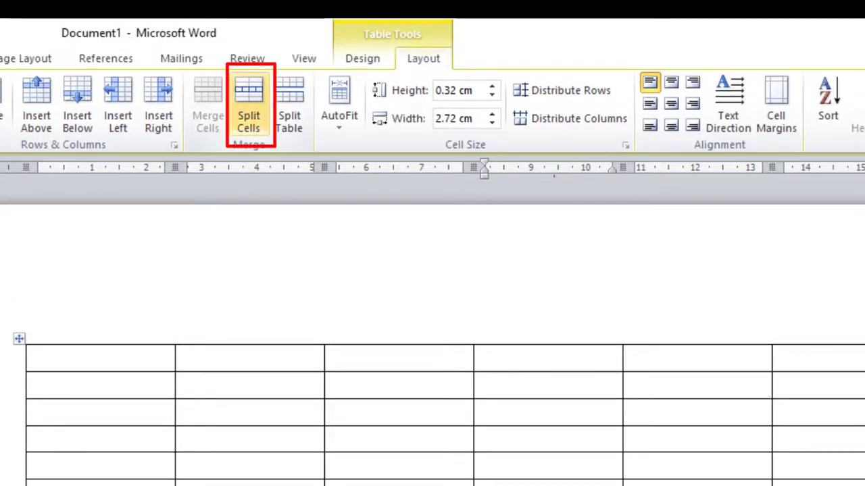
click(248, 104)
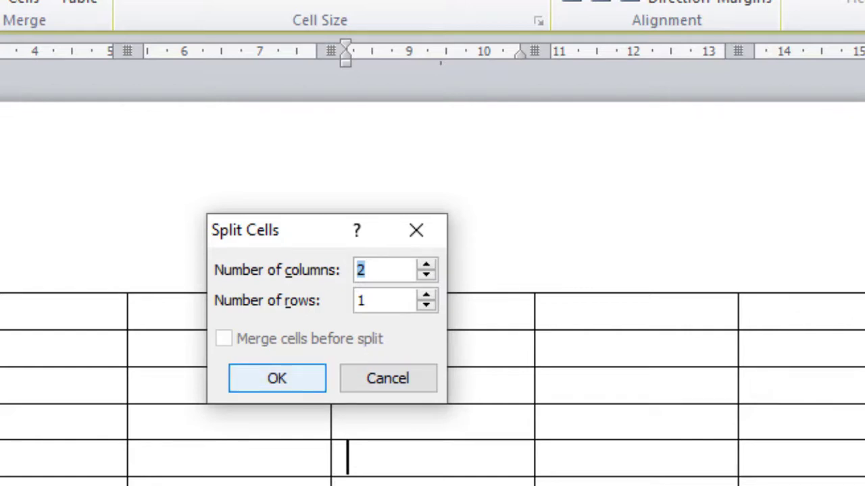
click(277, 378)
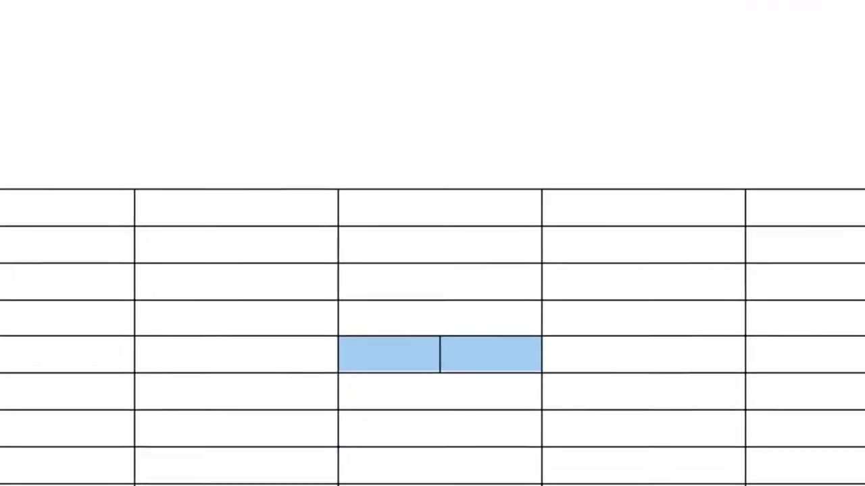
Step: Split the table in two so the fourth row starts the new table, and delete the blank line between the parts
click(392, 287)
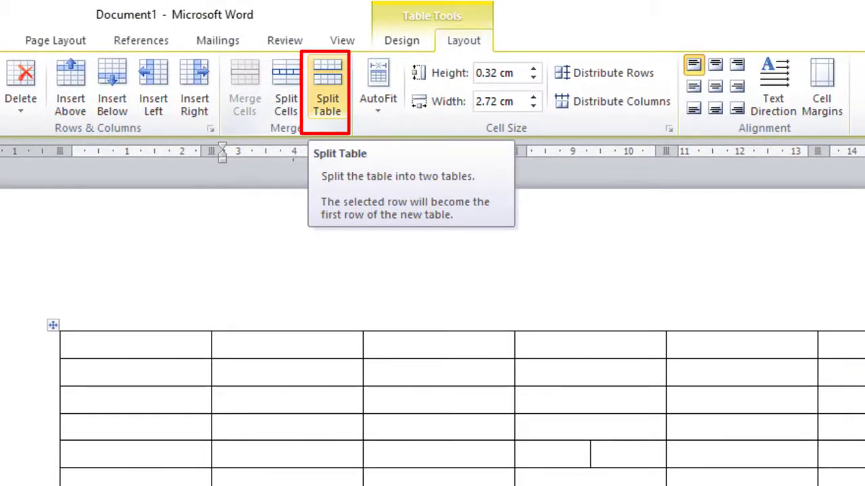
key(ctrl+shift+Return)
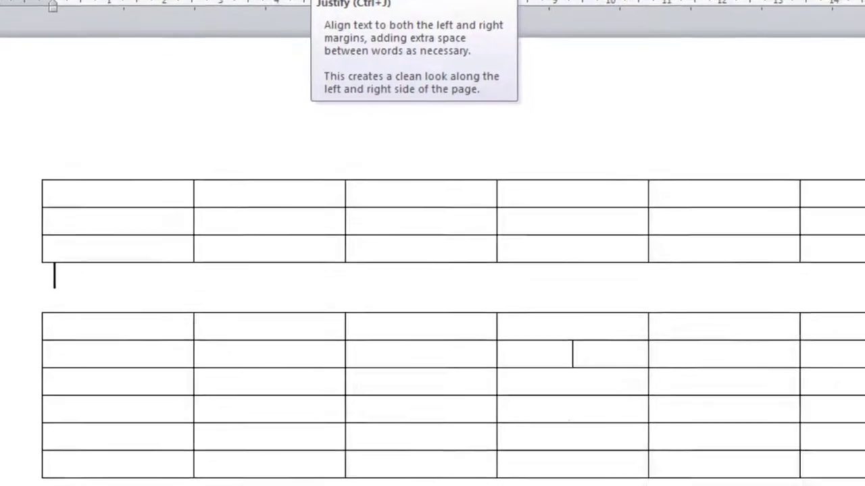
key(Delete)
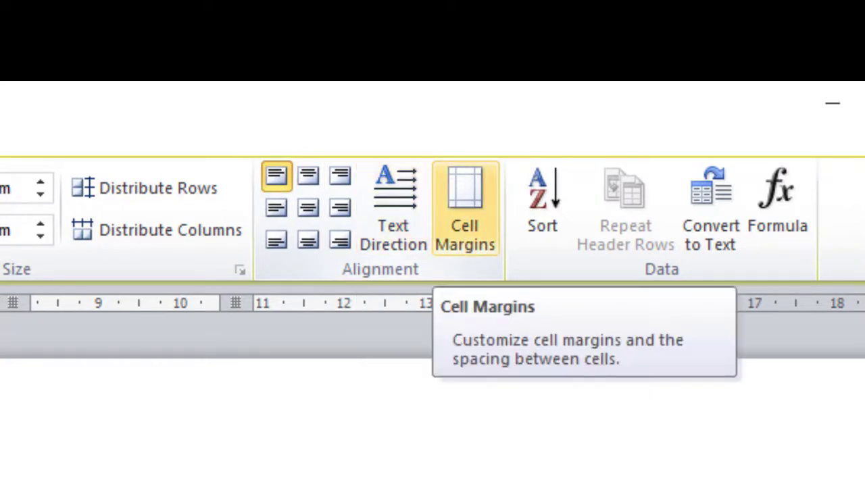
Step: View the table's cell margin options and close them
click(465, 206)
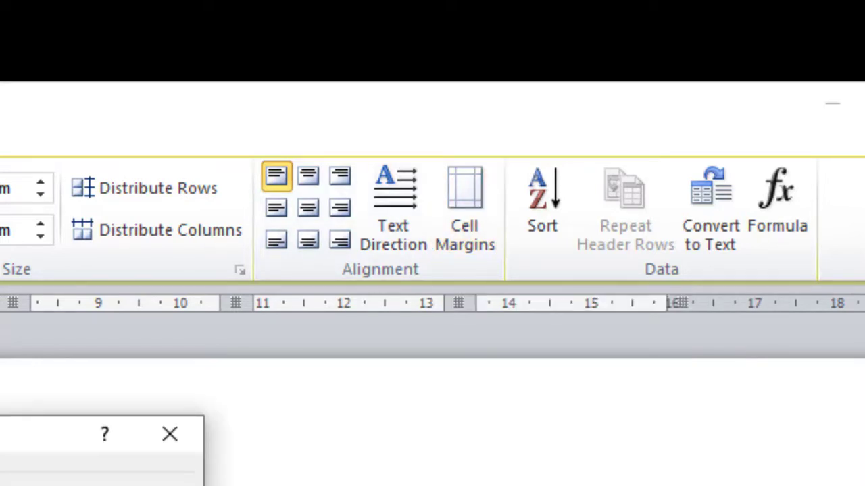
key(Escape)
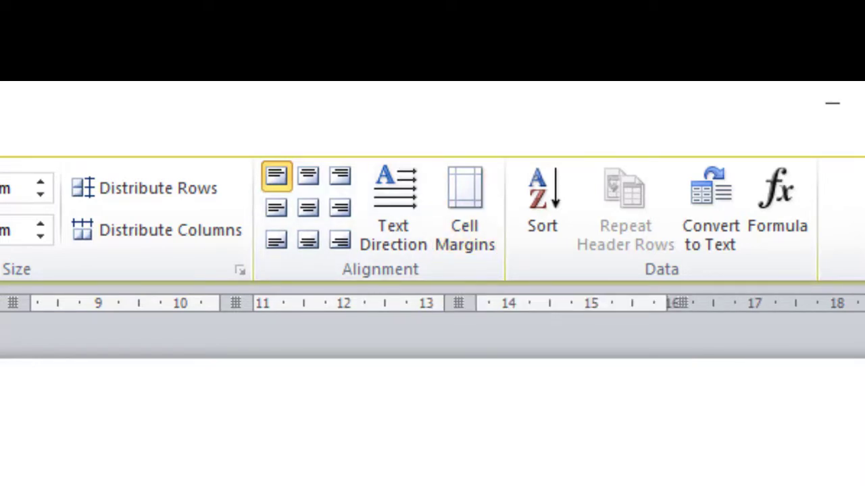